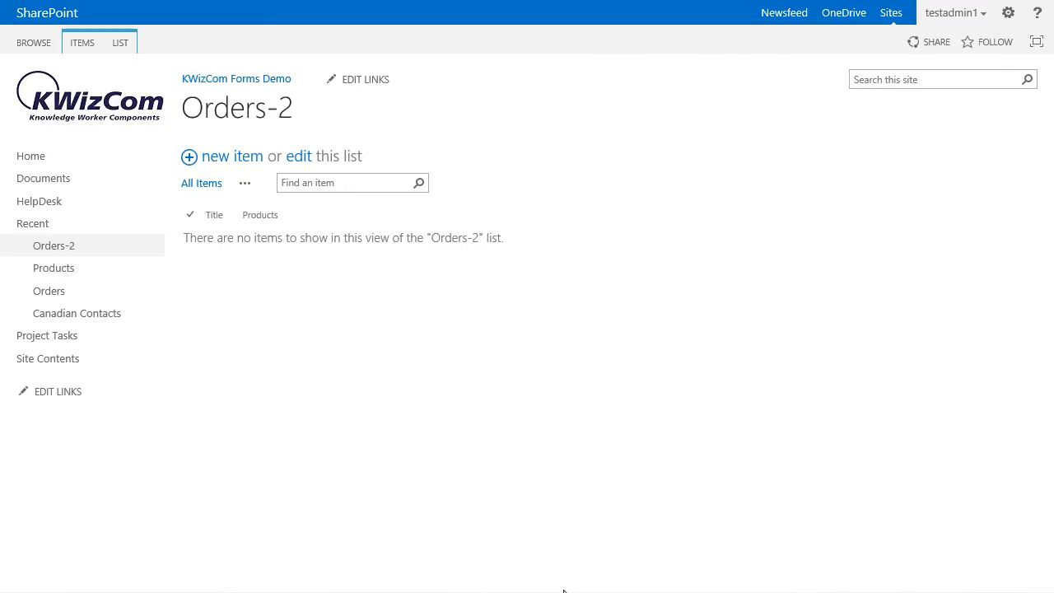
Step: Start a new item in the Orders-2 list and choose product-3 in the Products field
click(223, 157)
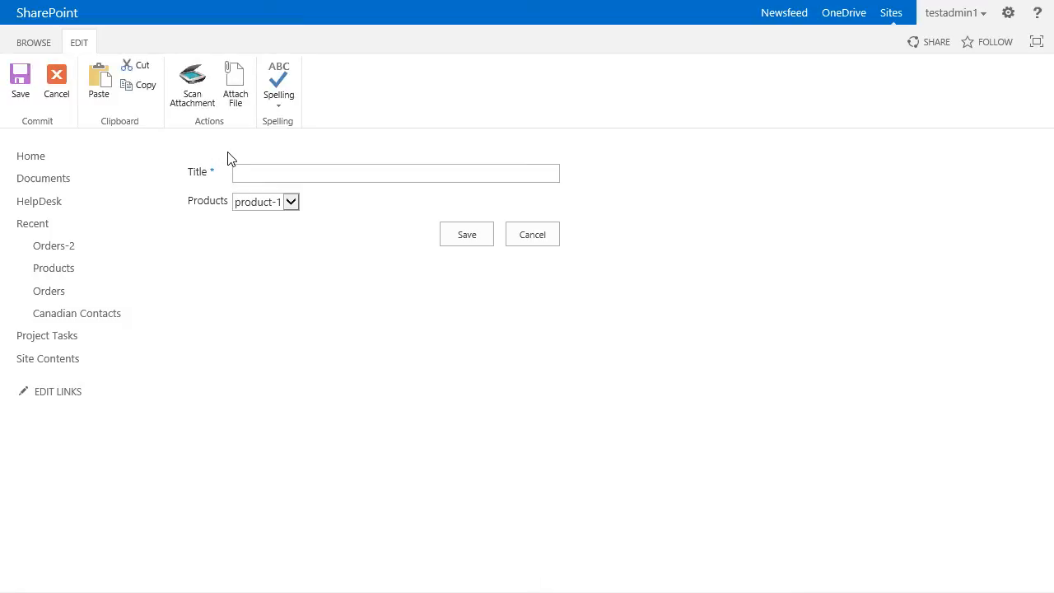
click(257, 203)
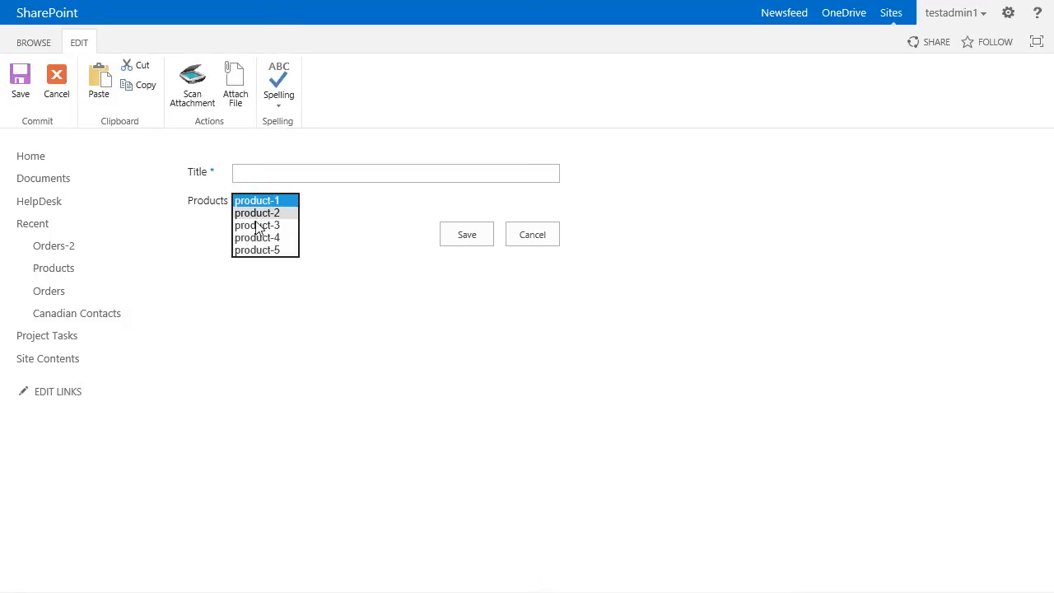
click(256, 225)
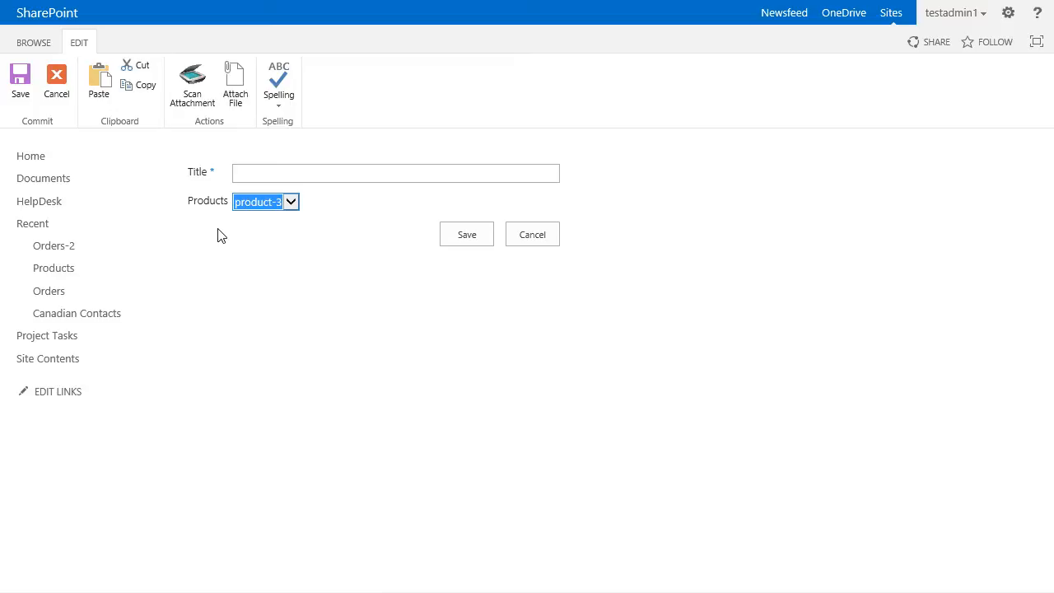
Step: Add and save a dynamic default value rule for Orders-2 that fills the Title field with "This is my Product [Product]"
click(97, 245)
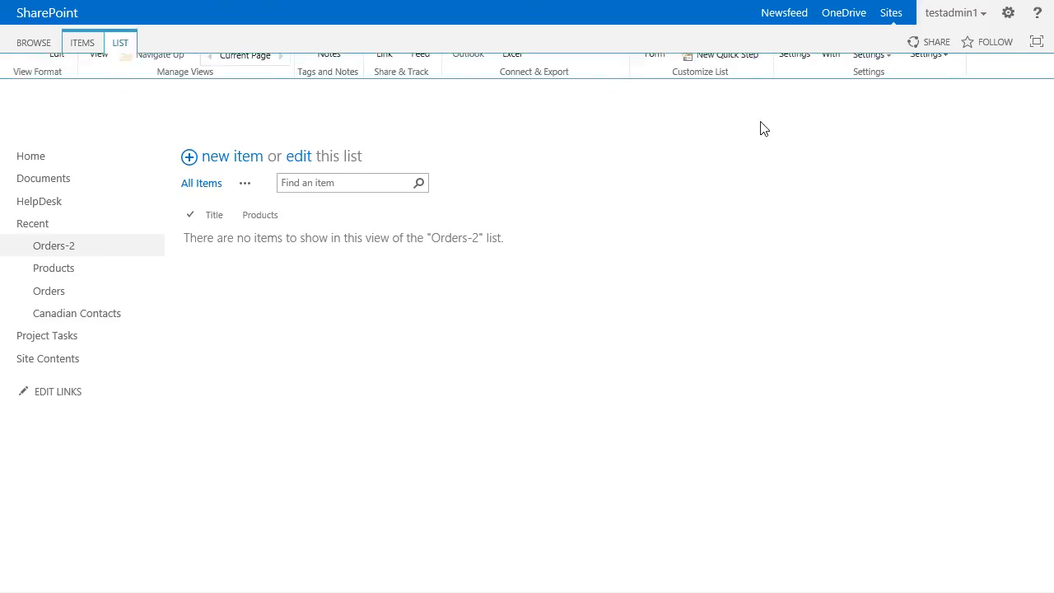
click(930, 107)
click(956, 208)
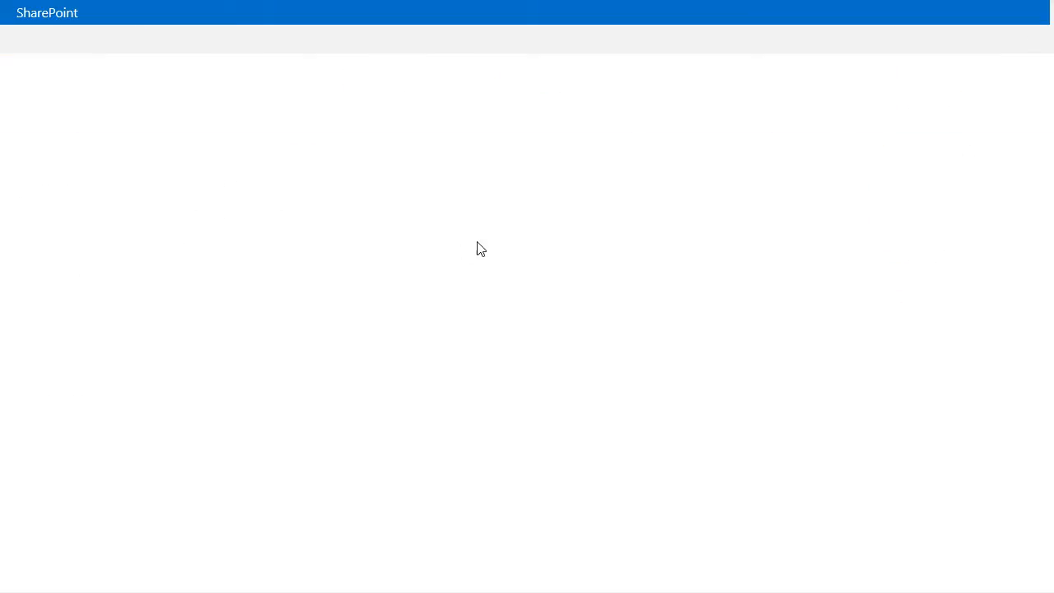
click(251, 208)
click(260, 231)
text(This is my Product)
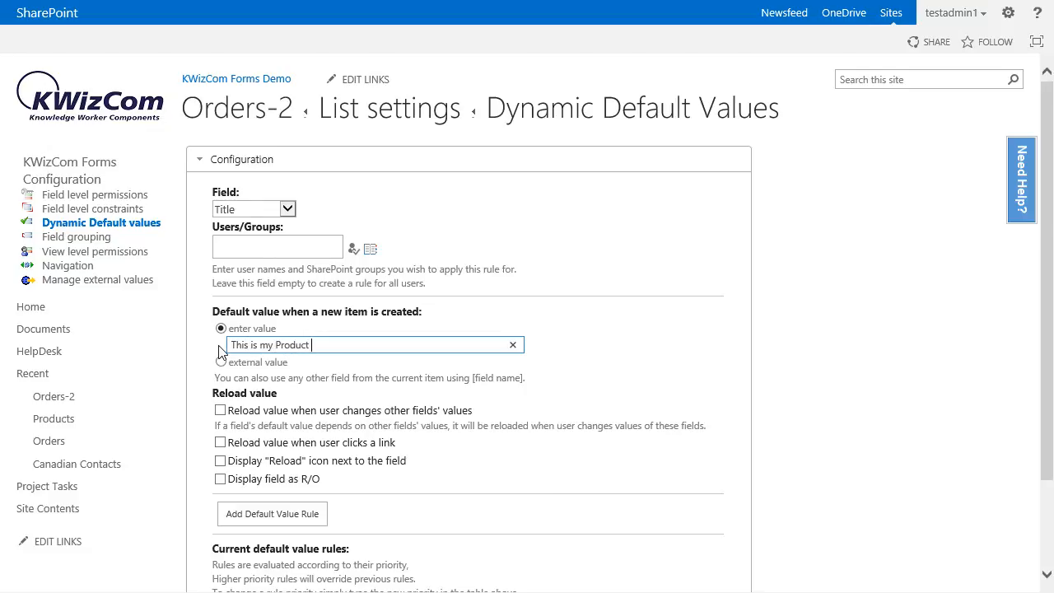
text( [Product])
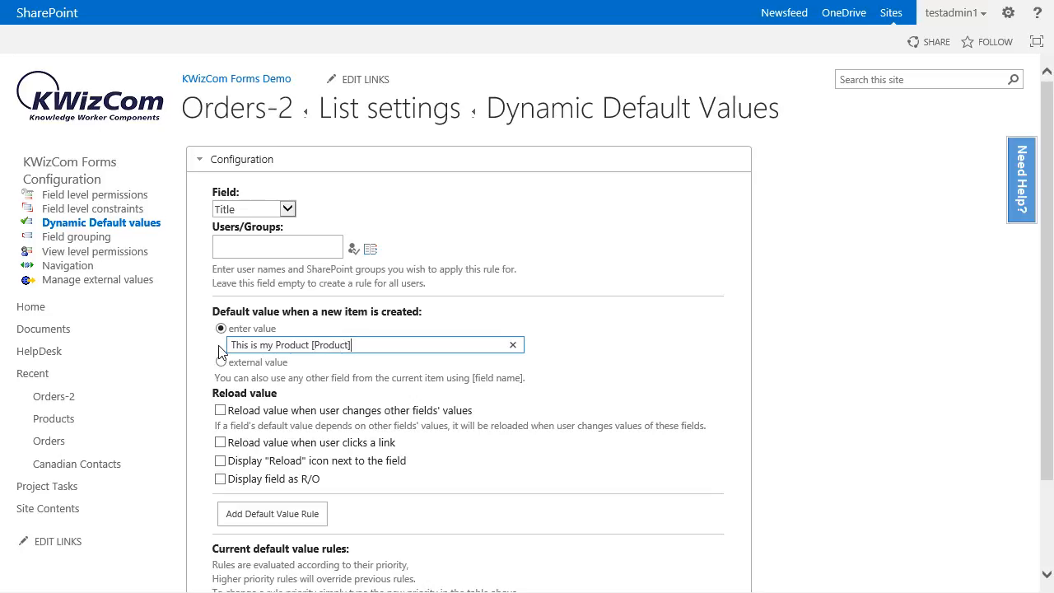
click(252, 513)
scroll(355, 434, down, 3)
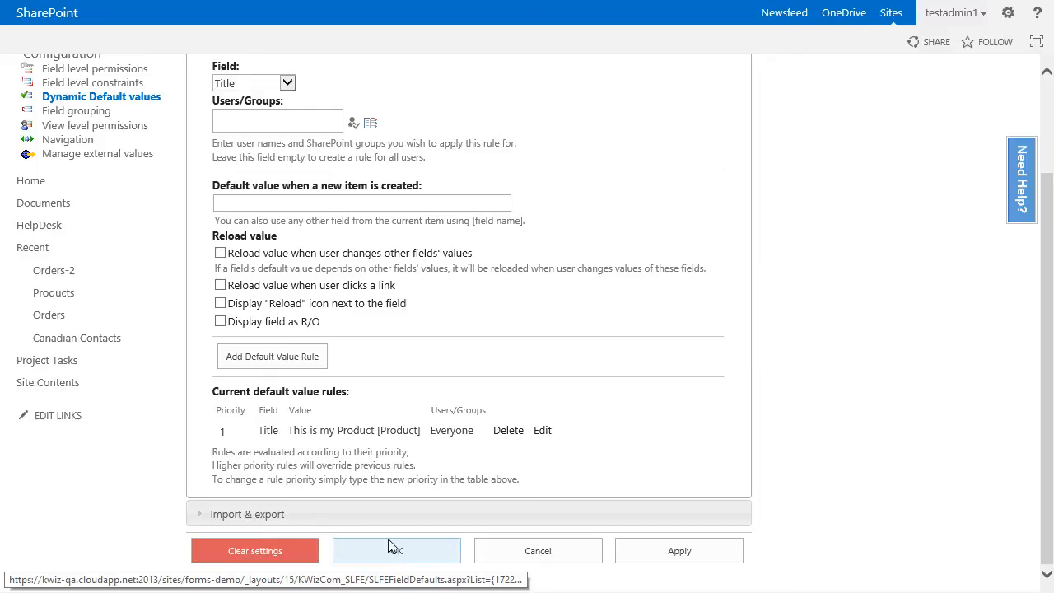
click(395, 552)
Step: Start a new Orders-2 item and set Products to product-4 to check the default Title
click(79, 252)
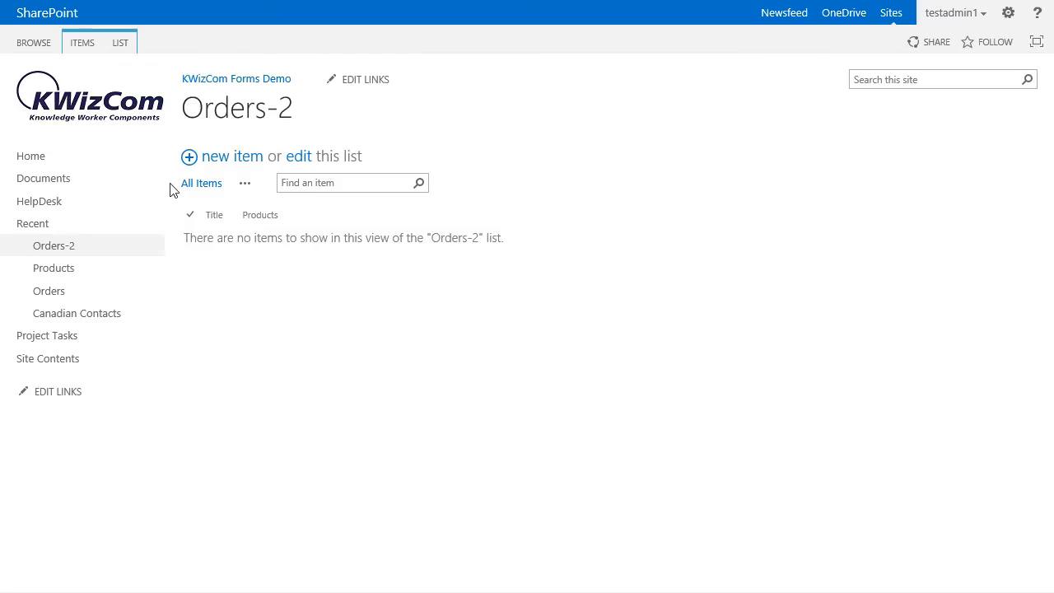
click(210, 156)
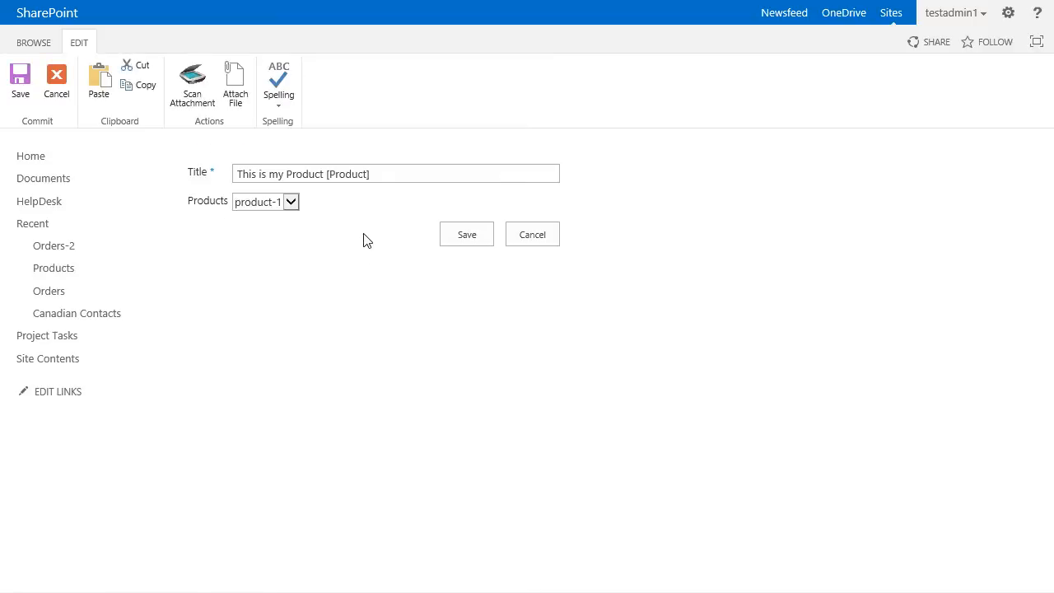
click(410, 174)
click(277, 205)
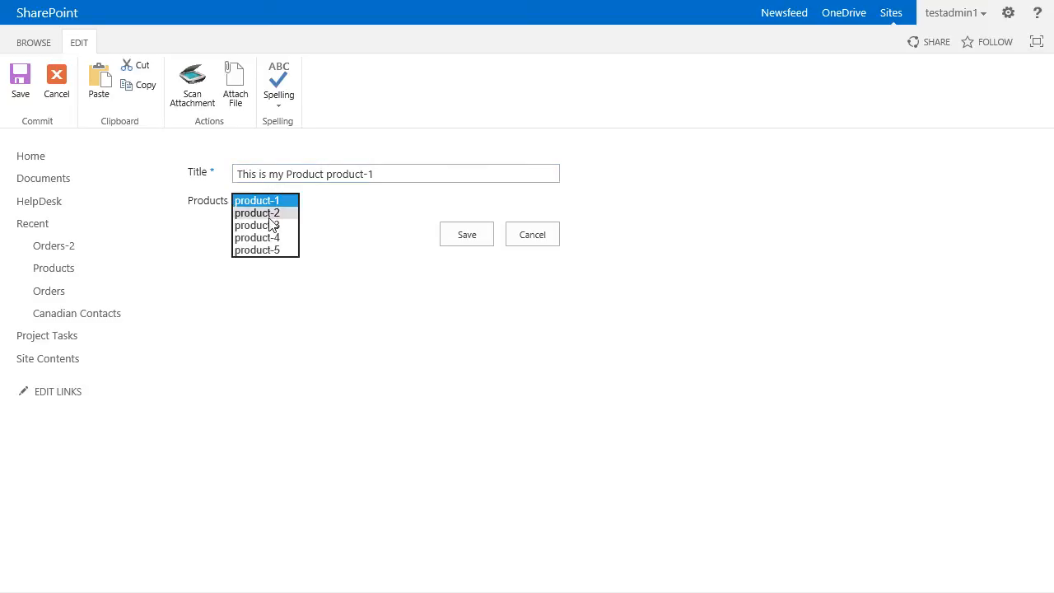
click(270, 216)
scroll(286, 205, down, 2)
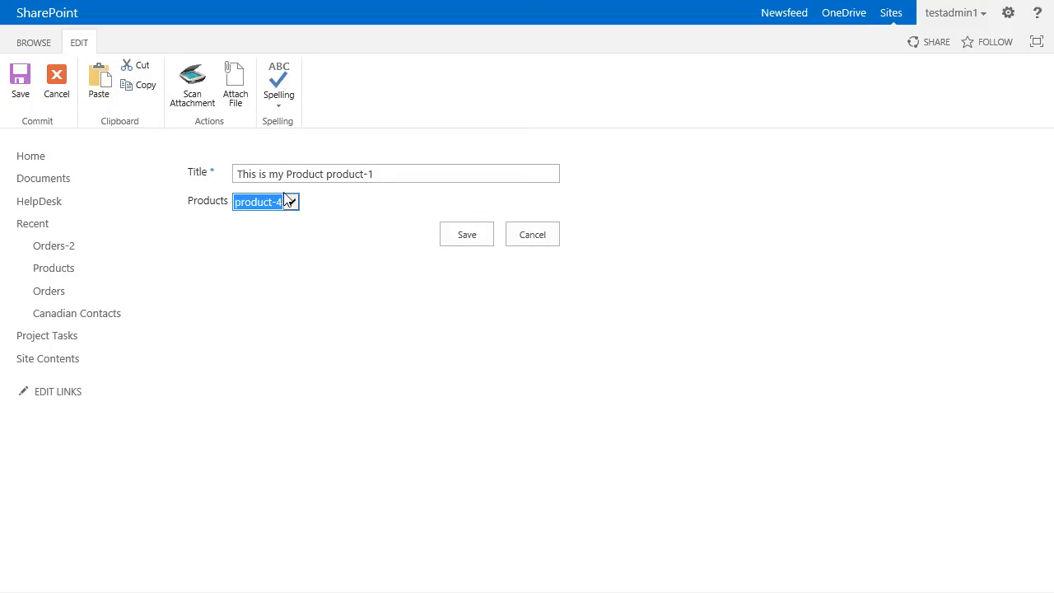
click(326, 213)
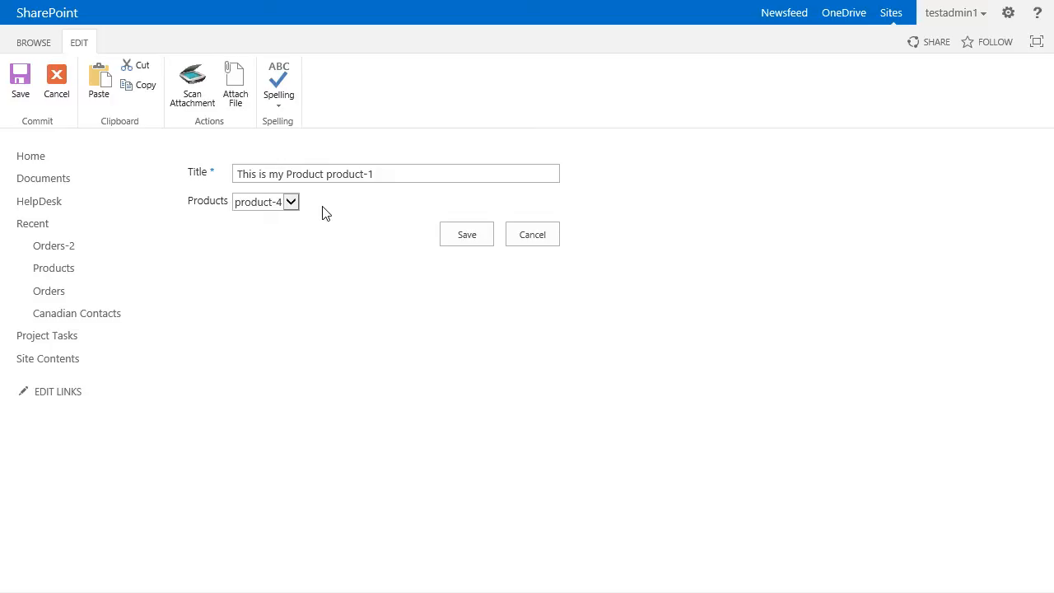
Step: Edit the Title default value rule of Orders-2 to reload the value when other fields' values change, and save the settings
click(58, 249)
click(118, 43)
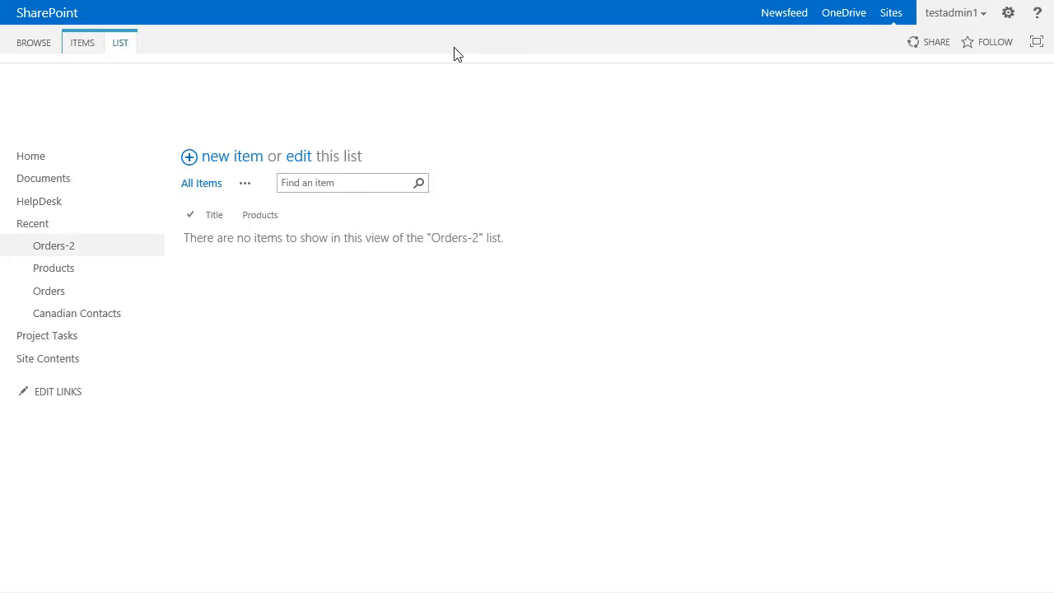
click(927, 97)
click(927, 195)
scroll(783, 318, down, 3)
click(547, 431)
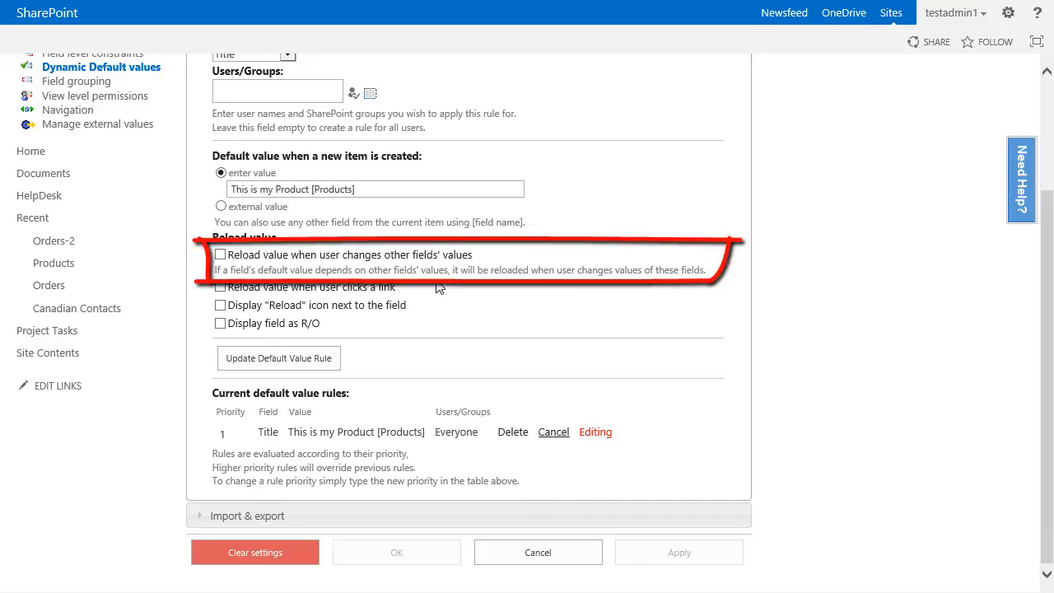
click(220, 254)
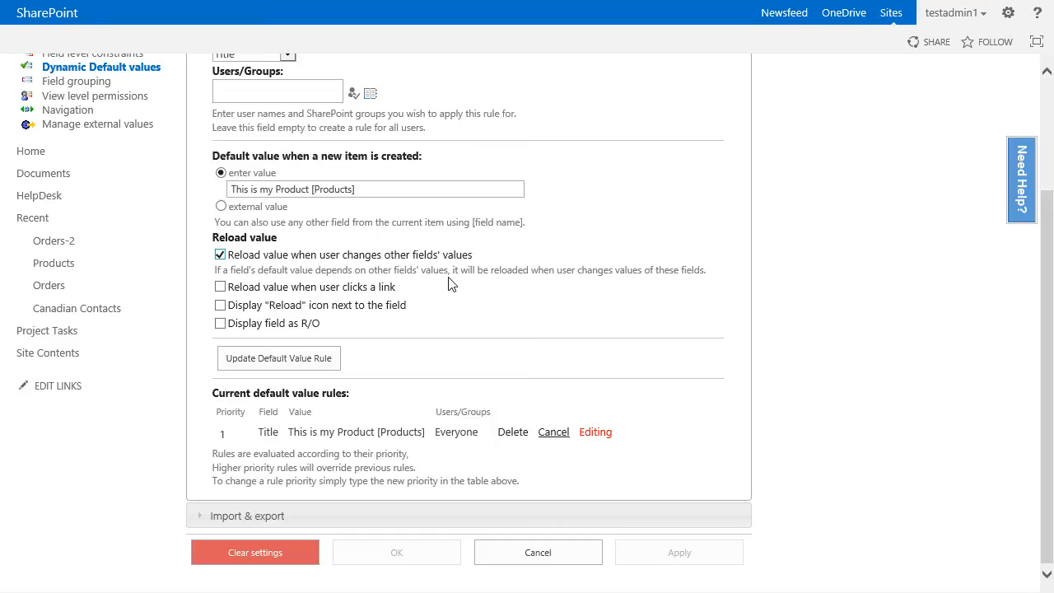
click(272, 359)
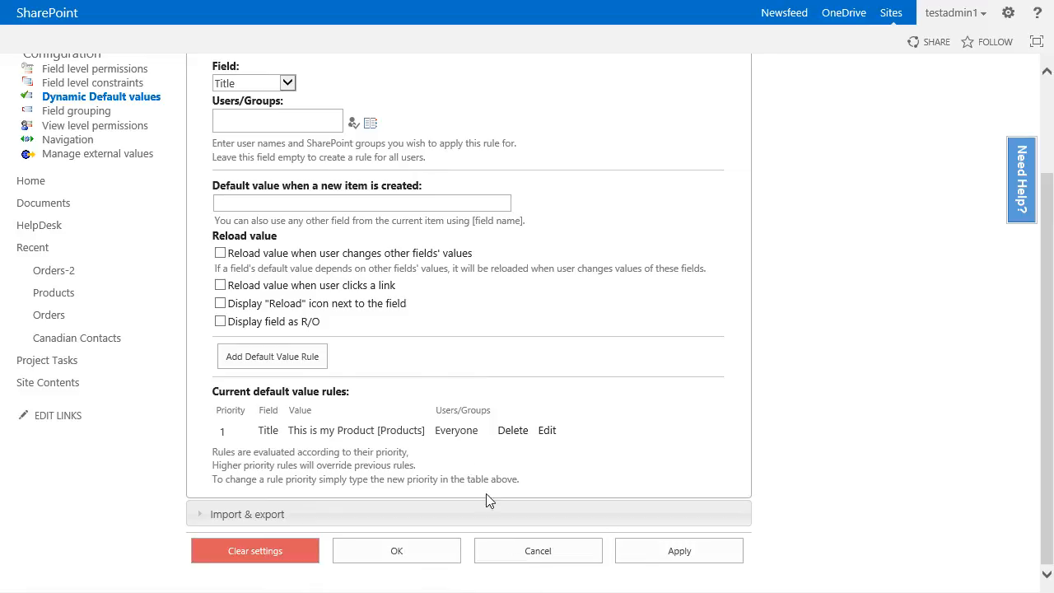
click(397, 551)
Step: Start another Orders-2 item and change its Products selection, ending on product-1, to test the automatic Title reload
click(56, 247)
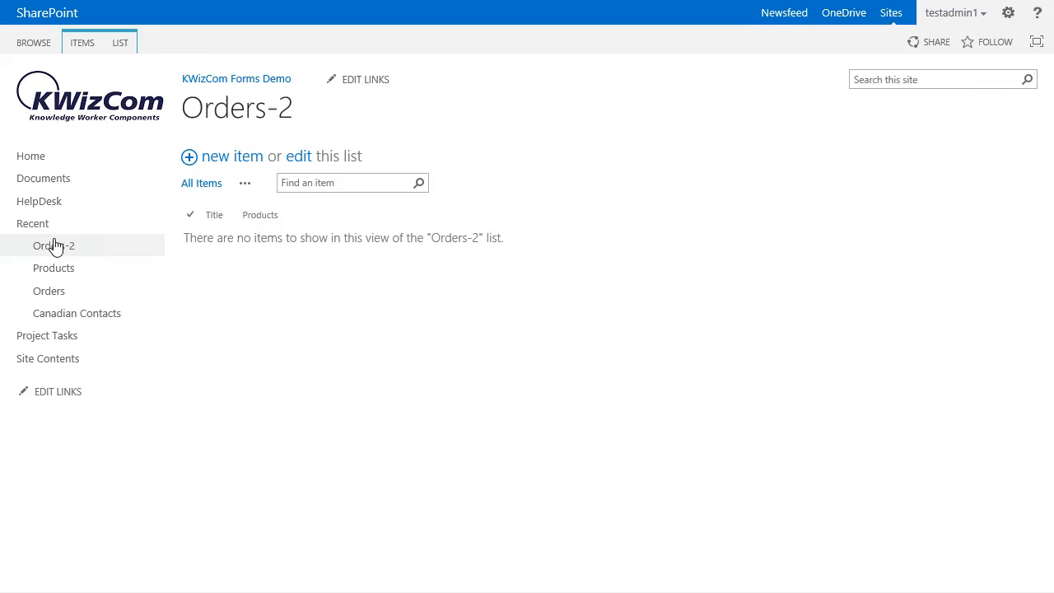
click(218, 165)
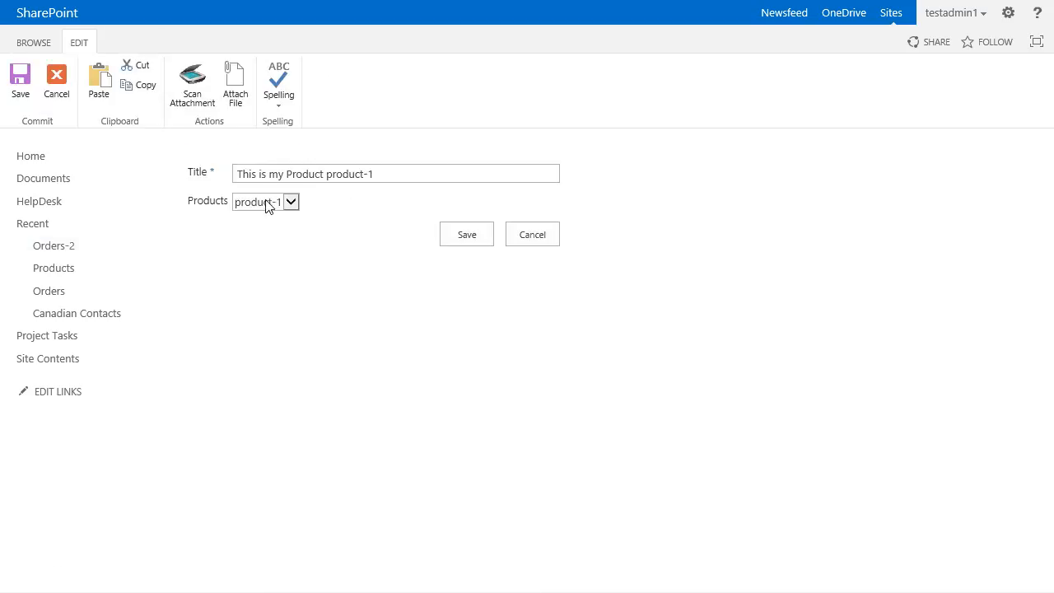
click(291, 203)
click(277, 227)
click(288, 203)
click(273, 222)
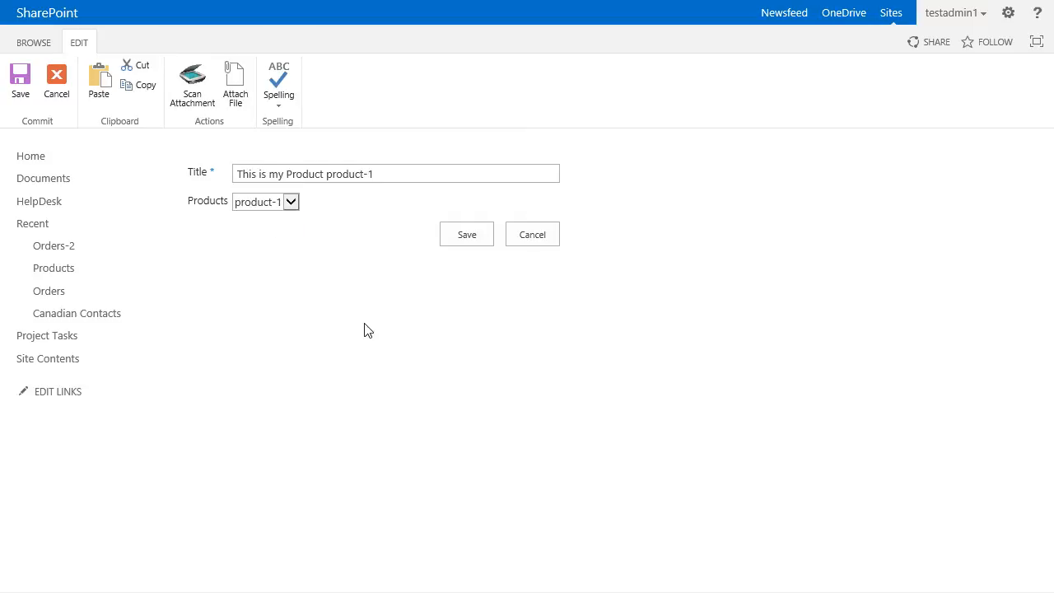
Step: Edit the Orders-2 Title default value rule, turning off reload on other fields' changes and turning on reload when a link is clicked
click(97, 249)
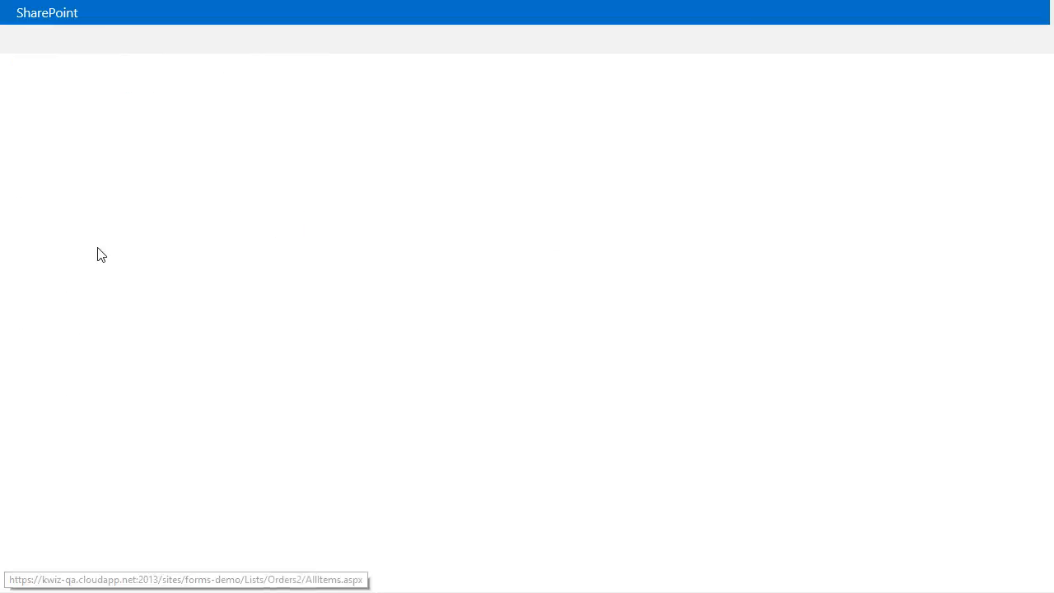
click(122, 42)
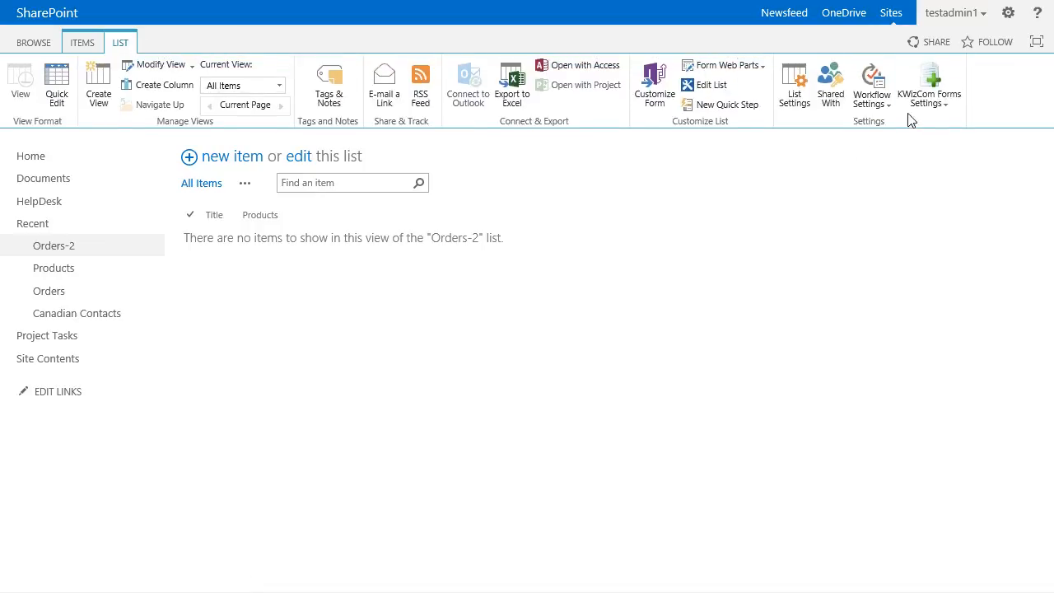
click(931, 92)
click(923, 202)
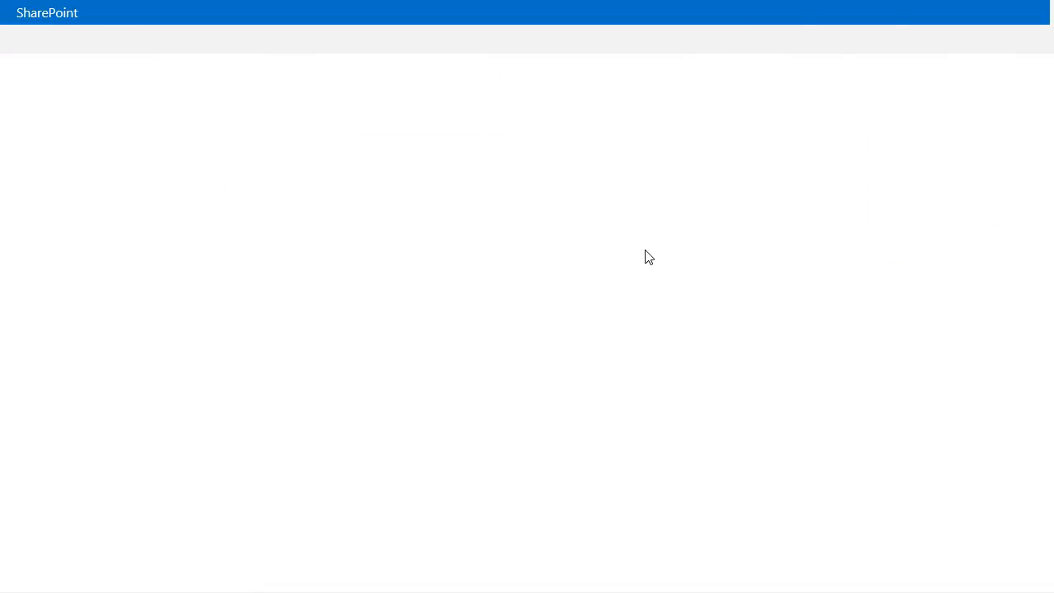
scroll(505, 432, down, 1)
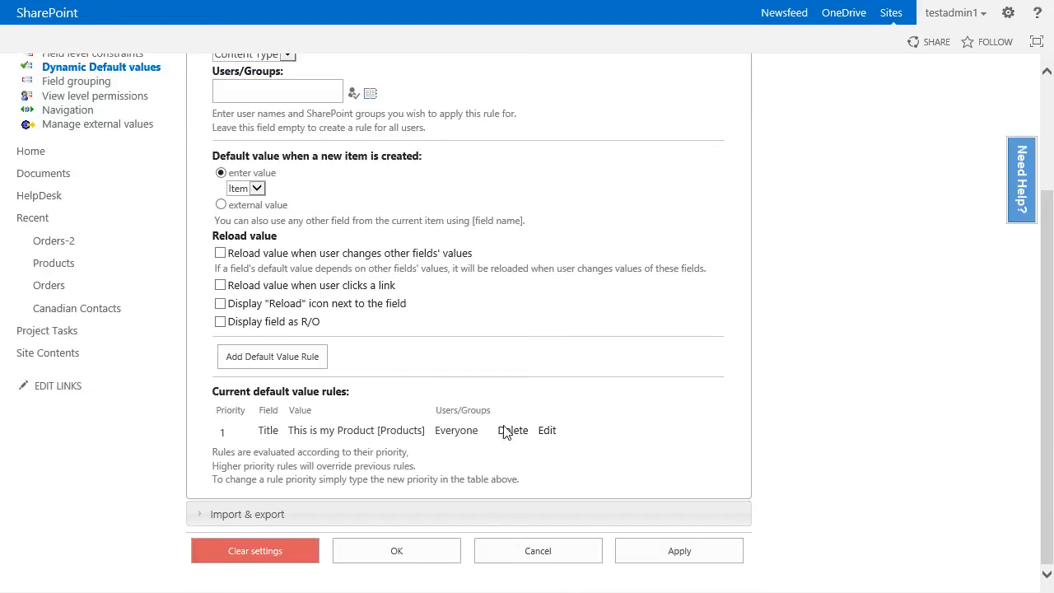
click(546, 431)
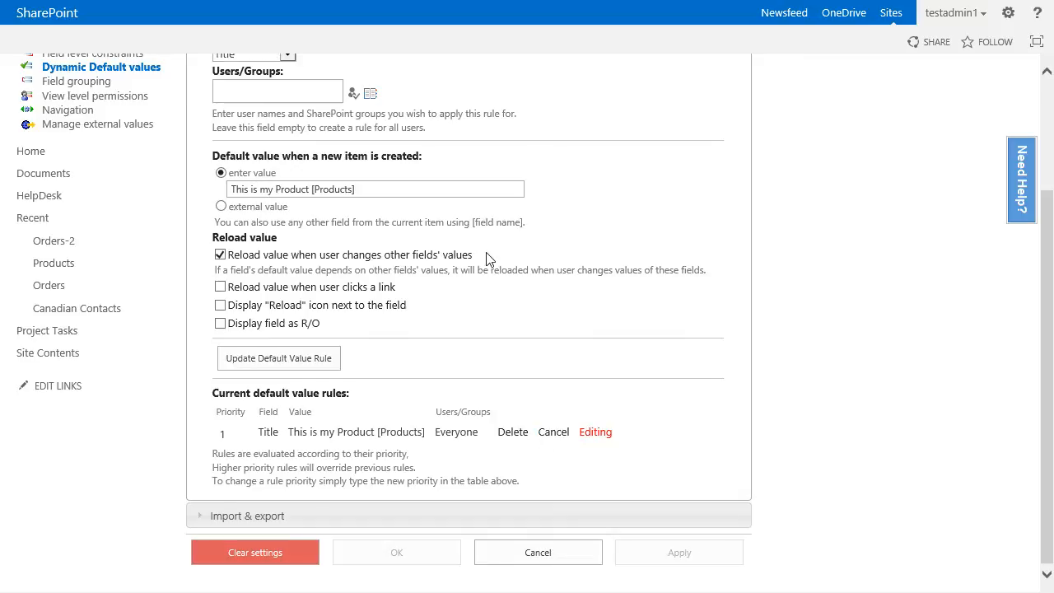
click(221, 255)
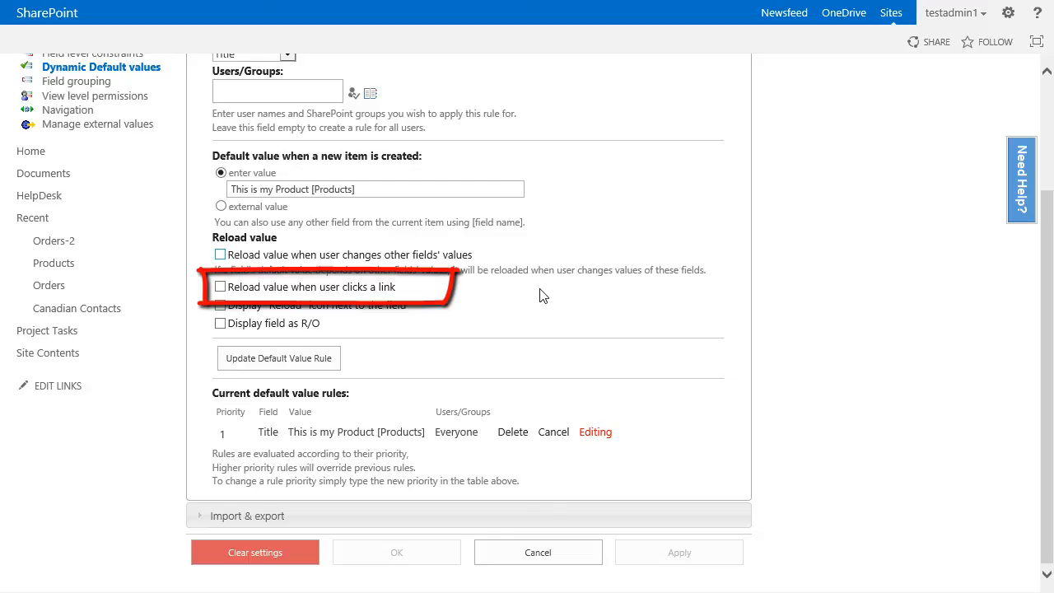
click(284, 289)
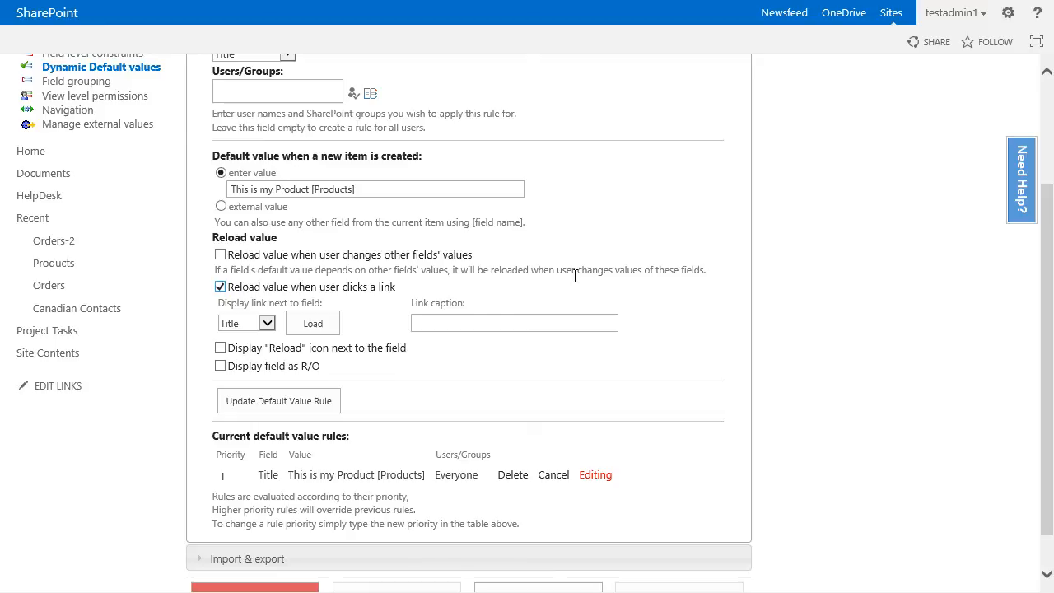
Step: Keep the reload link next to the Title field, caption it "Reload Title", then update the rule and save the settings
click(267, 324)
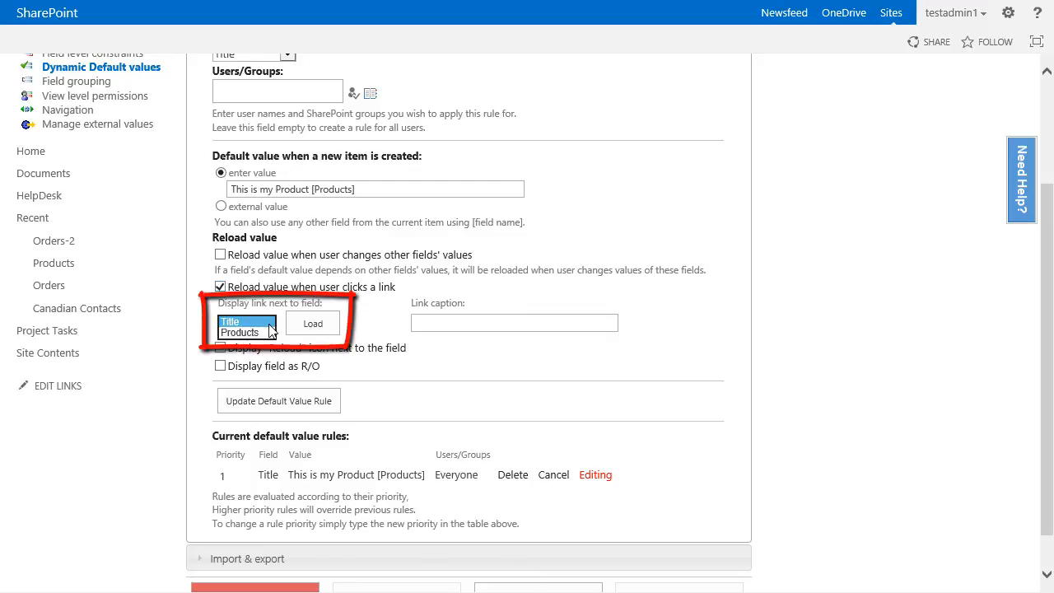
click(266, 324)
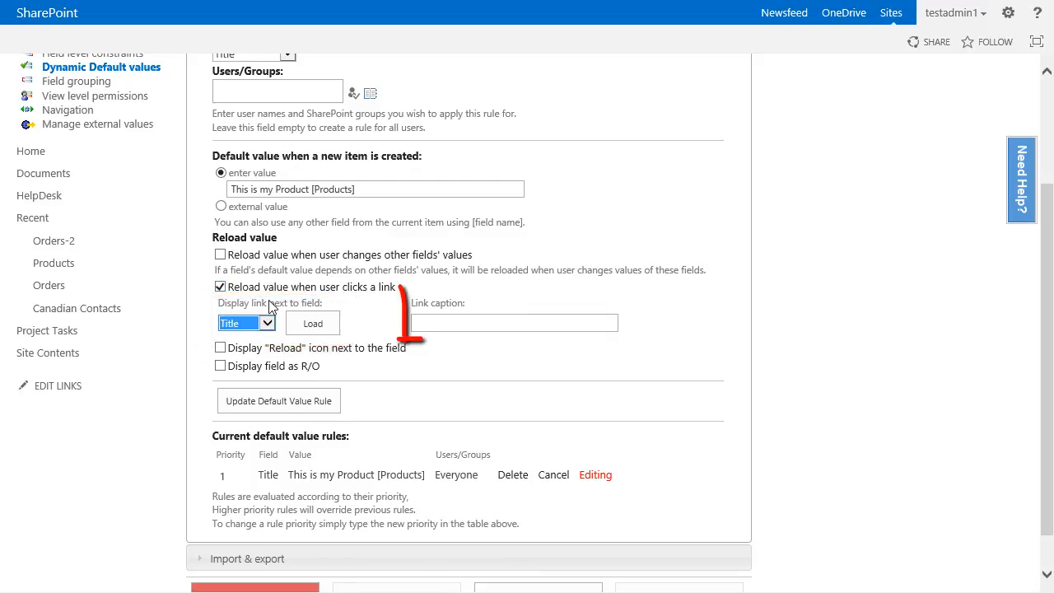
click(448, 324)
text(Reload Title)
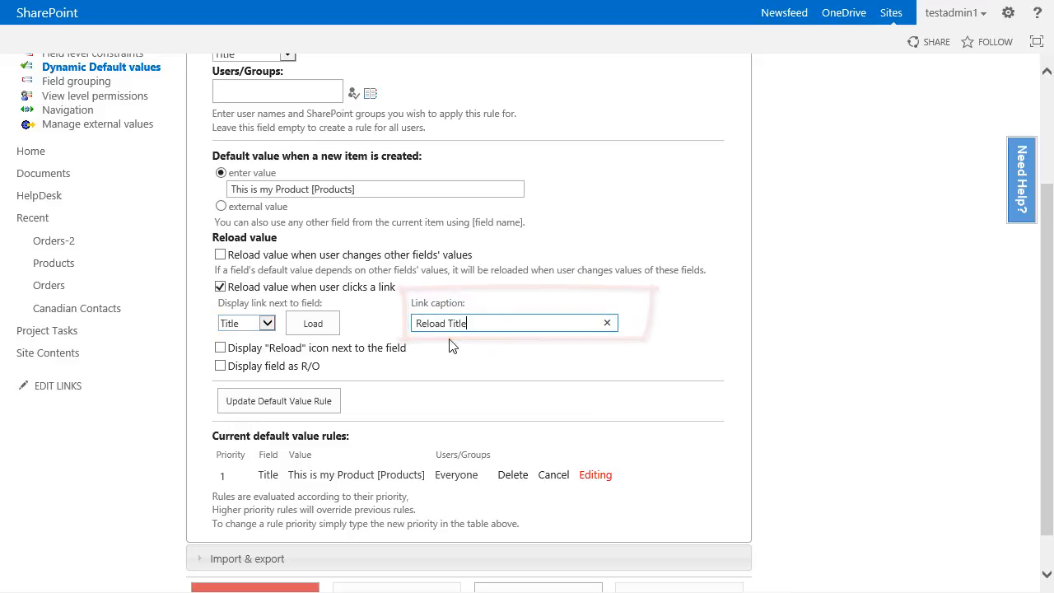
click(304, 408)
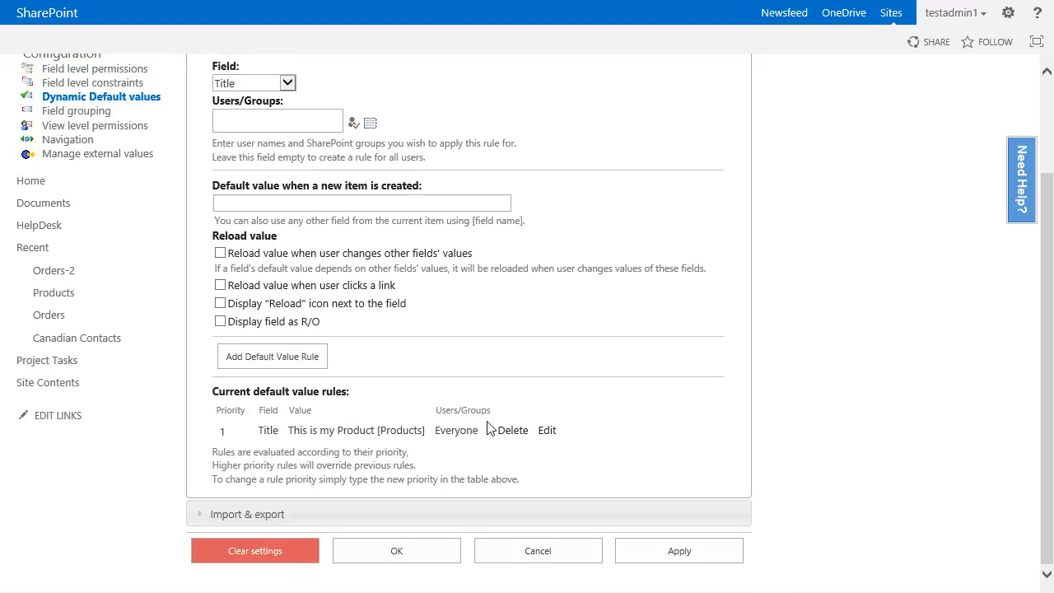
click(392, 551)
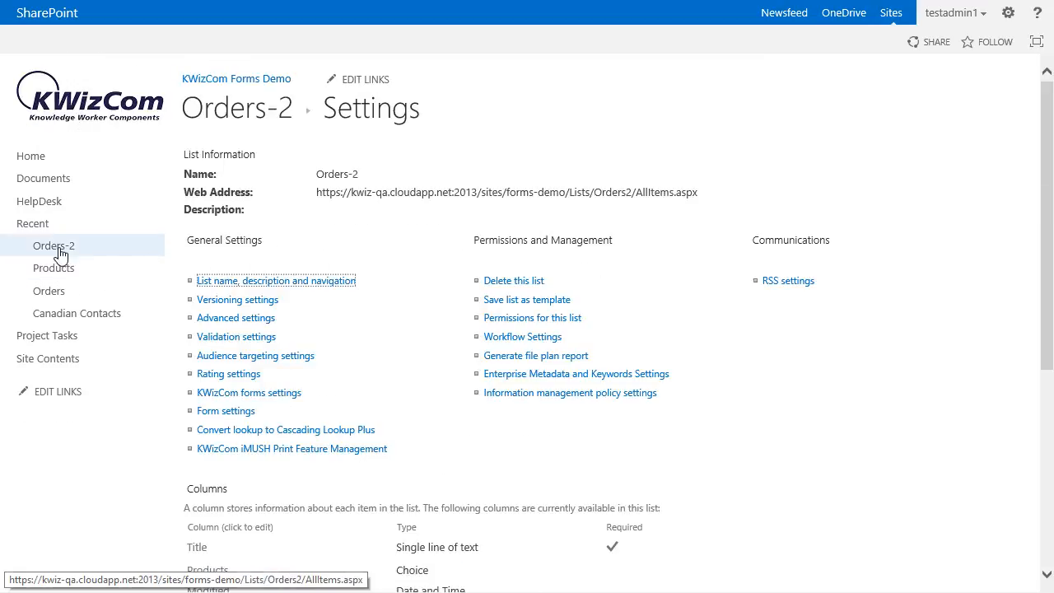
Step: Start a new Orders-2 item, change Products to product-3, and reload the Title with the "Reload Title" link to test it
click(59, 248)
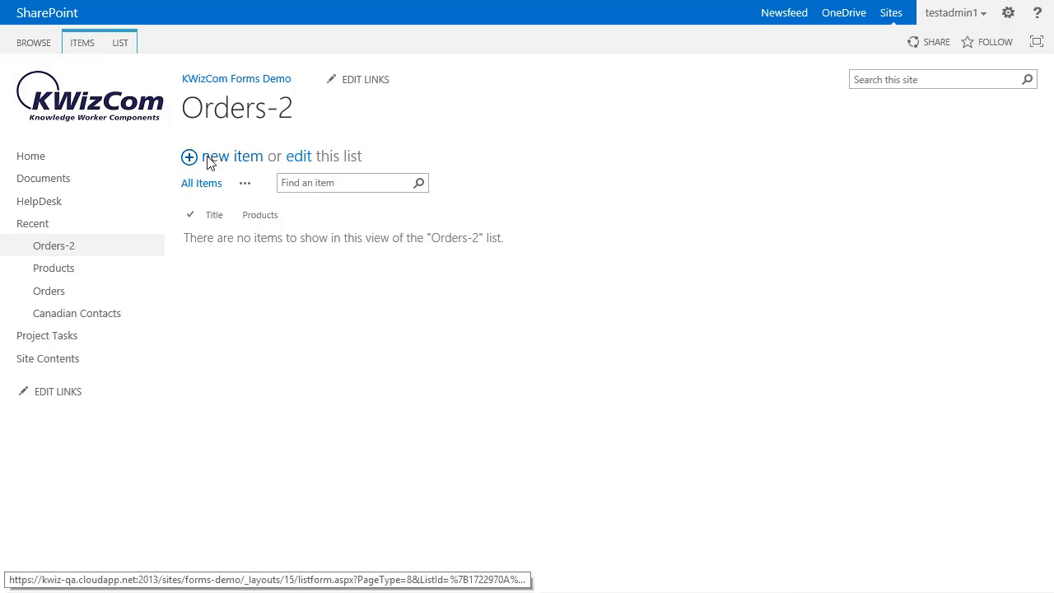
click(207, 159)
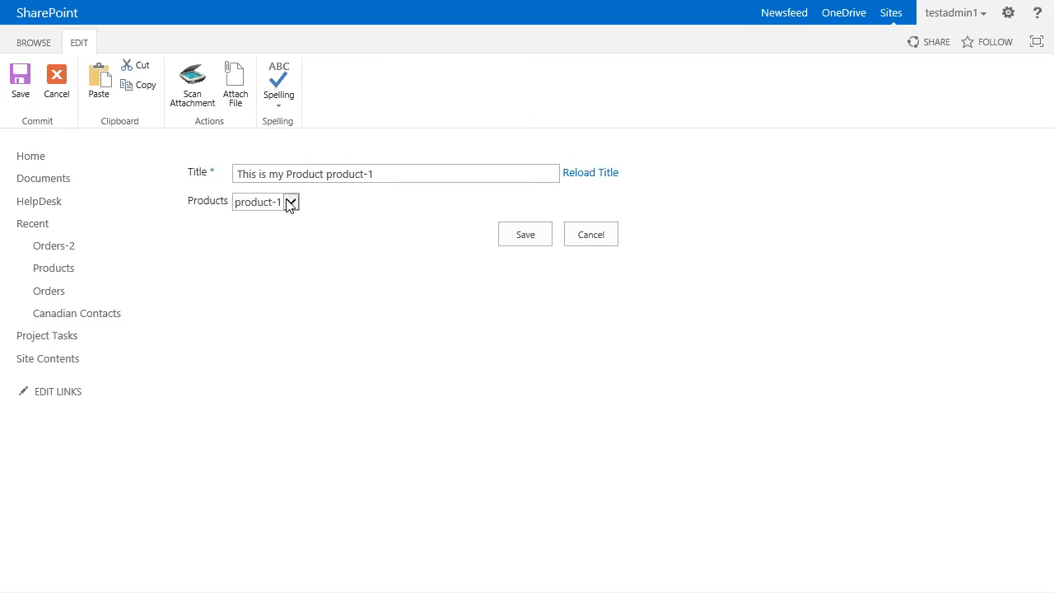
click(291, 202)
click(280, 212)
click(289, 205)
click(284, 210)
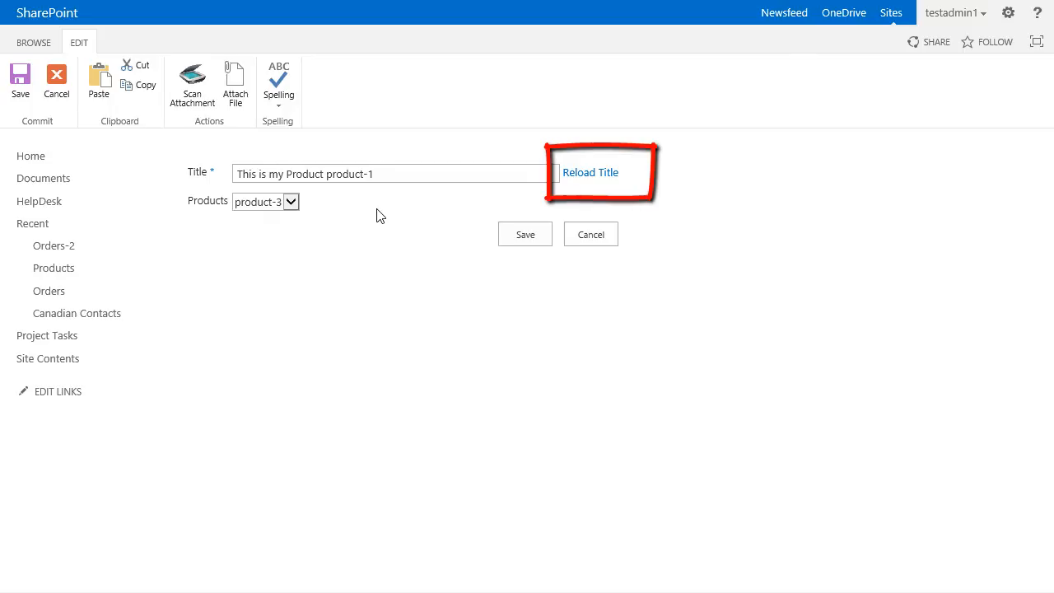
click(573, 172)
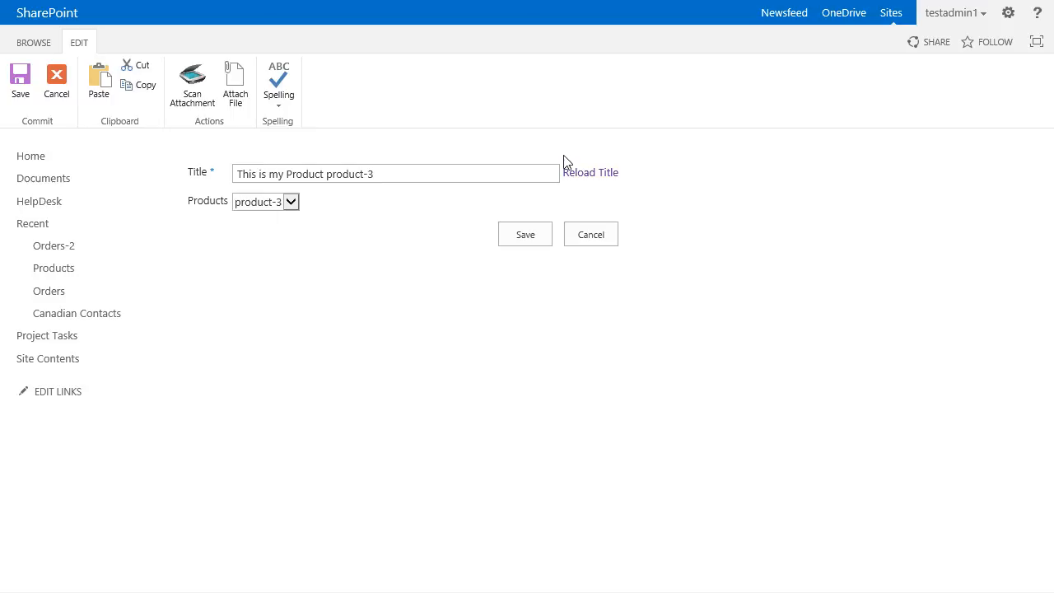
Step: Switch the Orders-2 Title default value rule from link-based reload to displaying a "Reload" icon next to the field, and save the settings
click(103, 250)
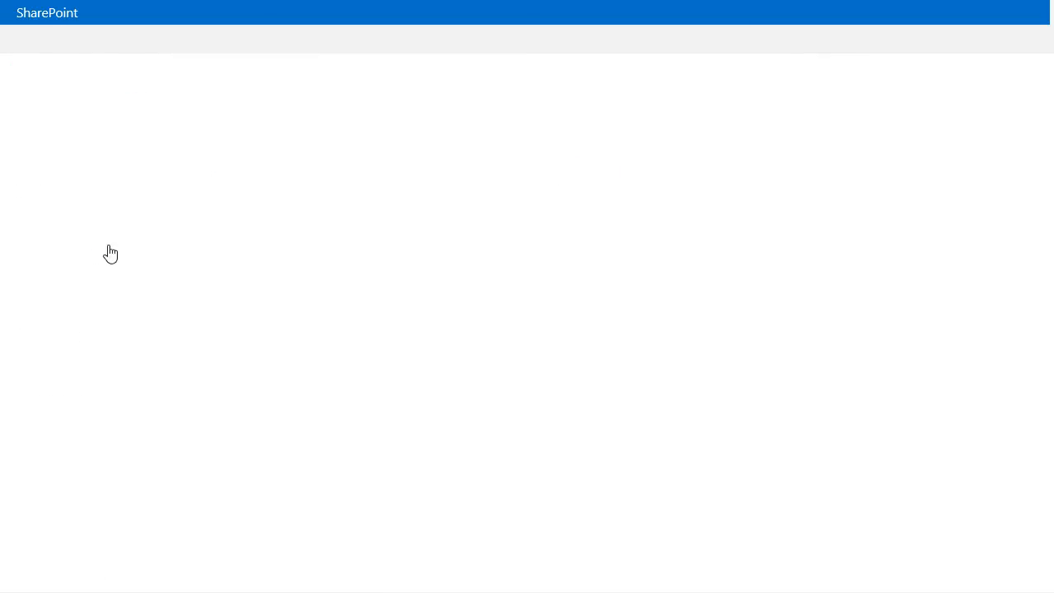
click(120, 42)
click(928, 97)
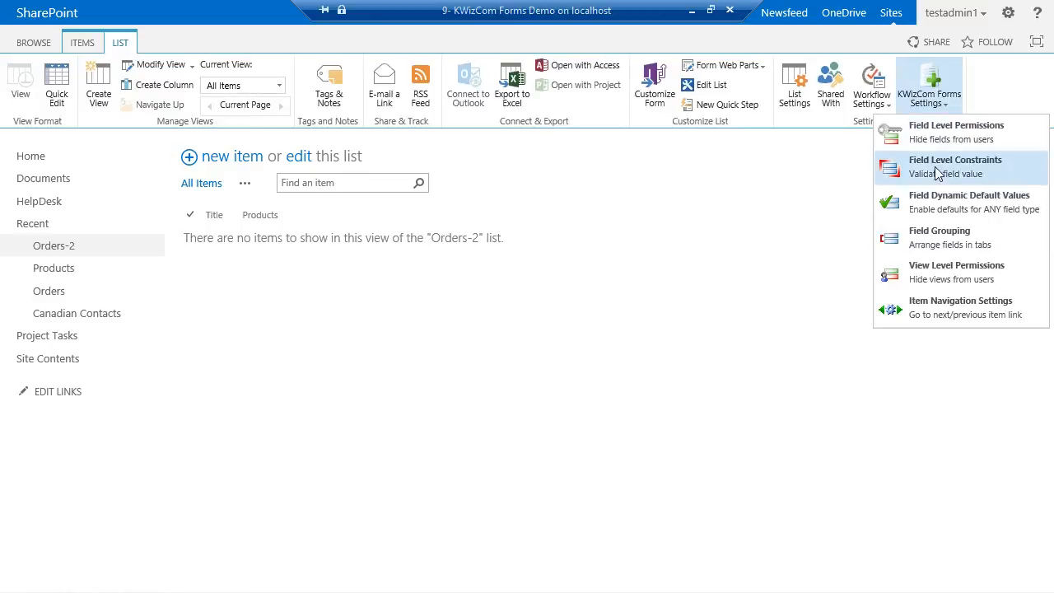
click(951, 212)
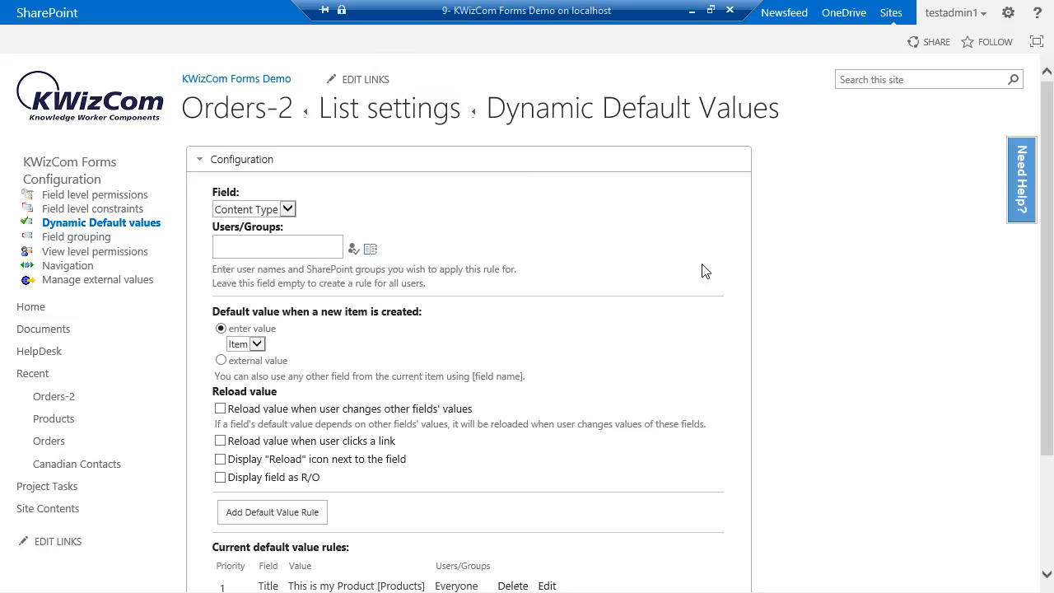
scroll(678, 299, down, 3)
click(546, 430)
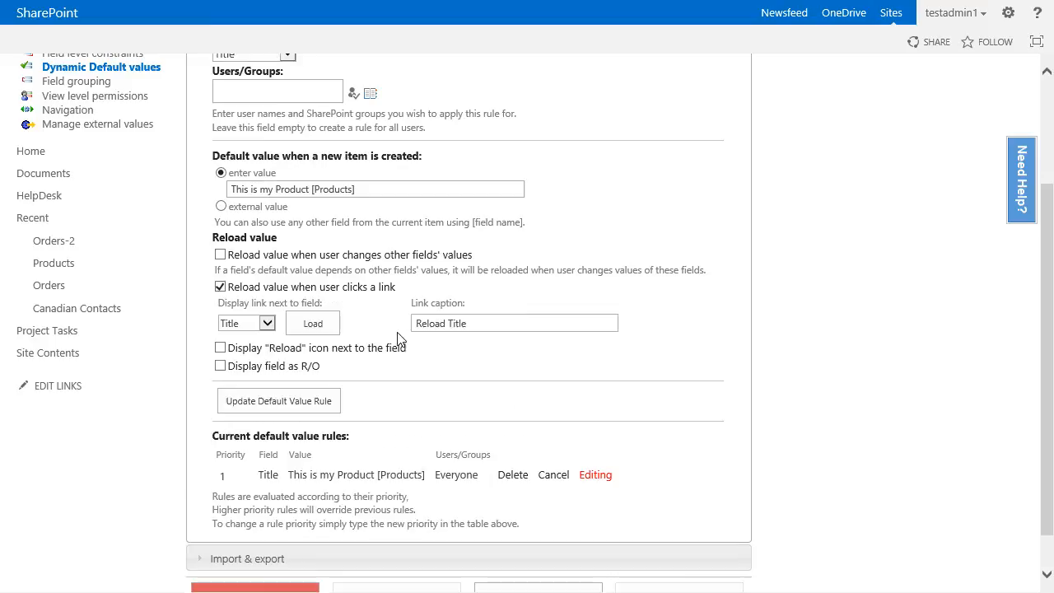
click(220, 287)
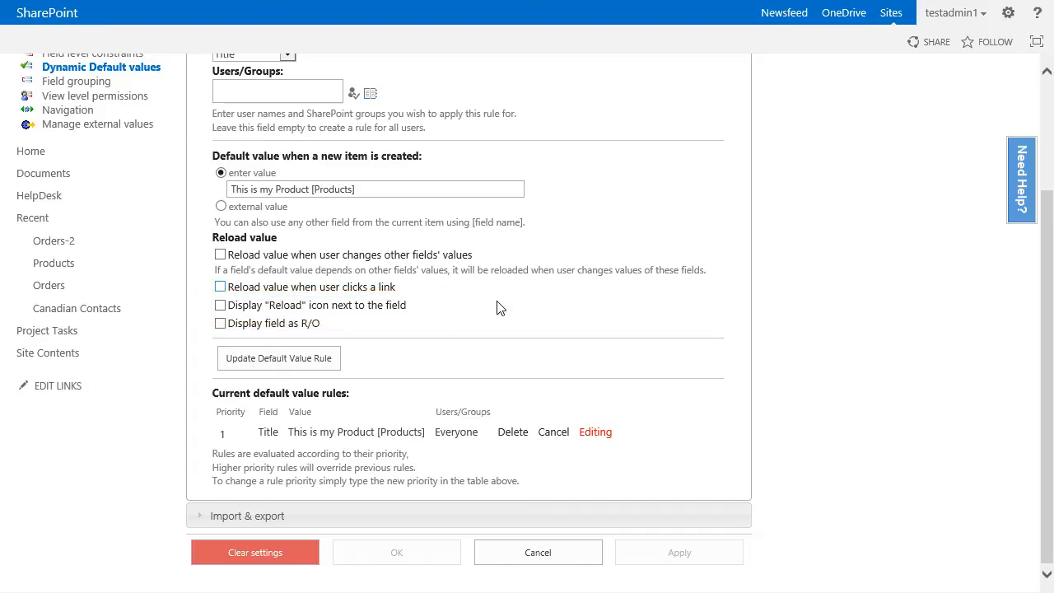
click(220, 305)
click(279, 360)
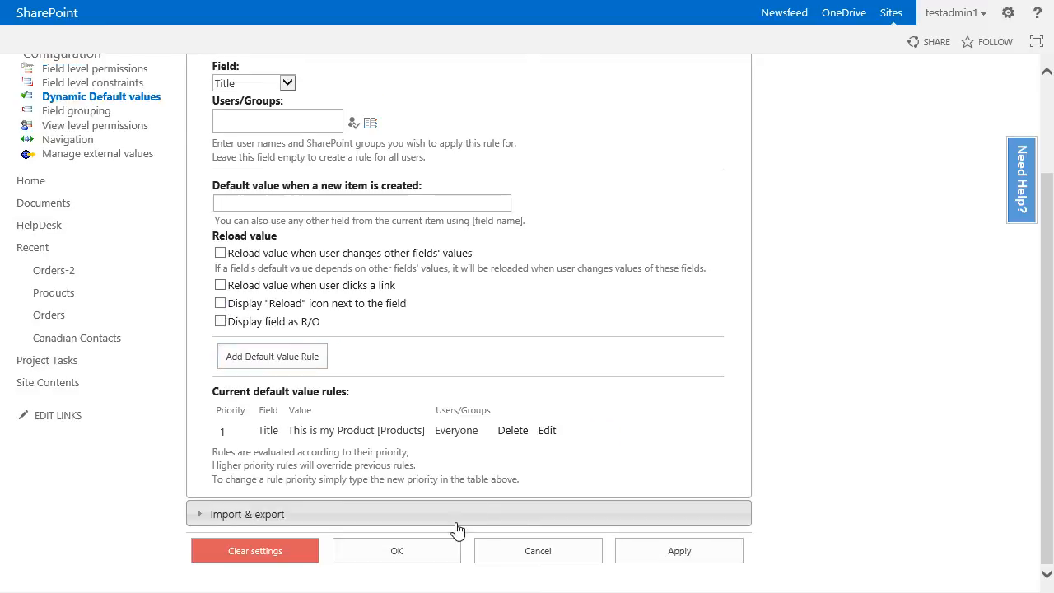
click(389, 551)
Step: Start another Orders-2 item and test the Title's reload icon with two different Products selections, ending on product-4
click(54, 245)
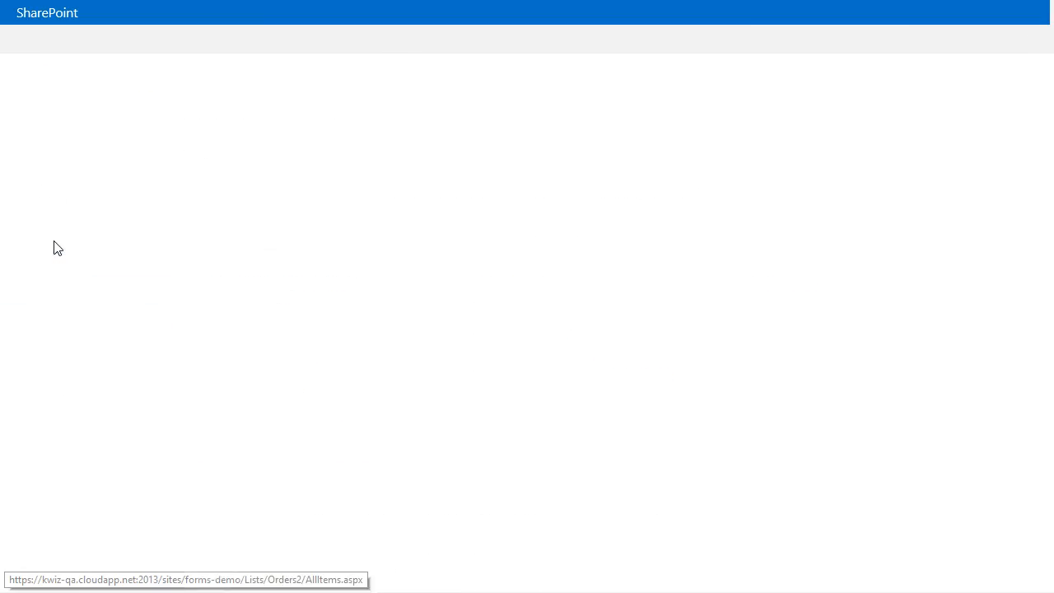
click(207, 161)
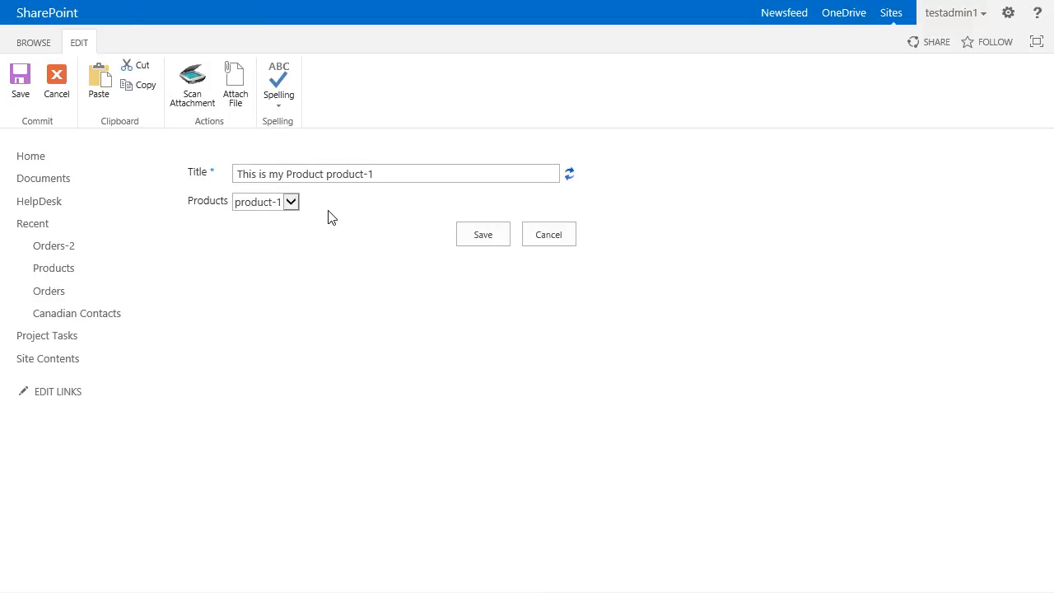
click(292, 203)
click(278, 223)
click(569, 176)
click(251, 204)
click(275, 210)
click(569, 176)
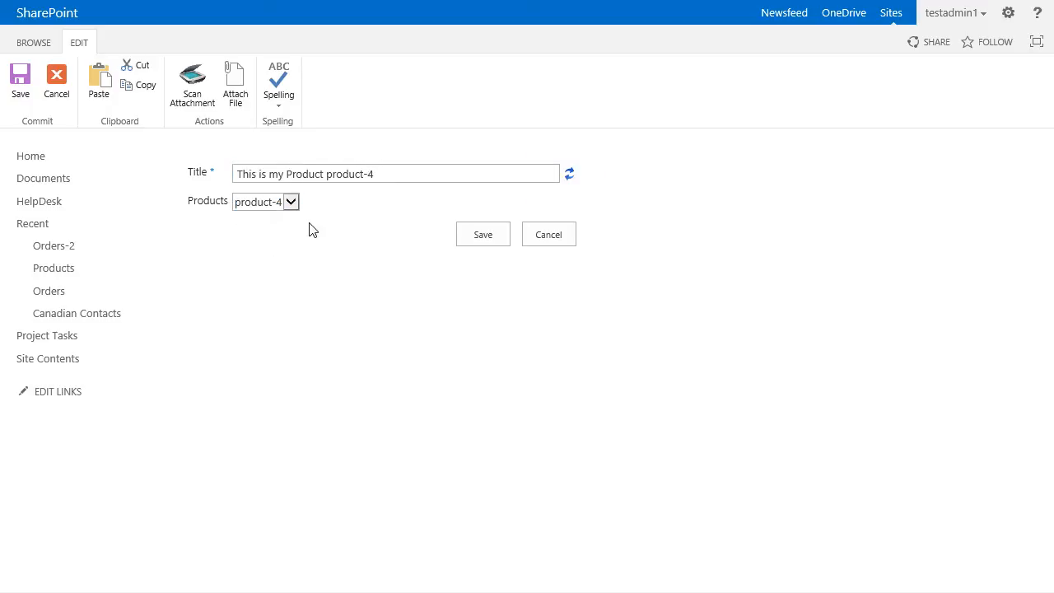